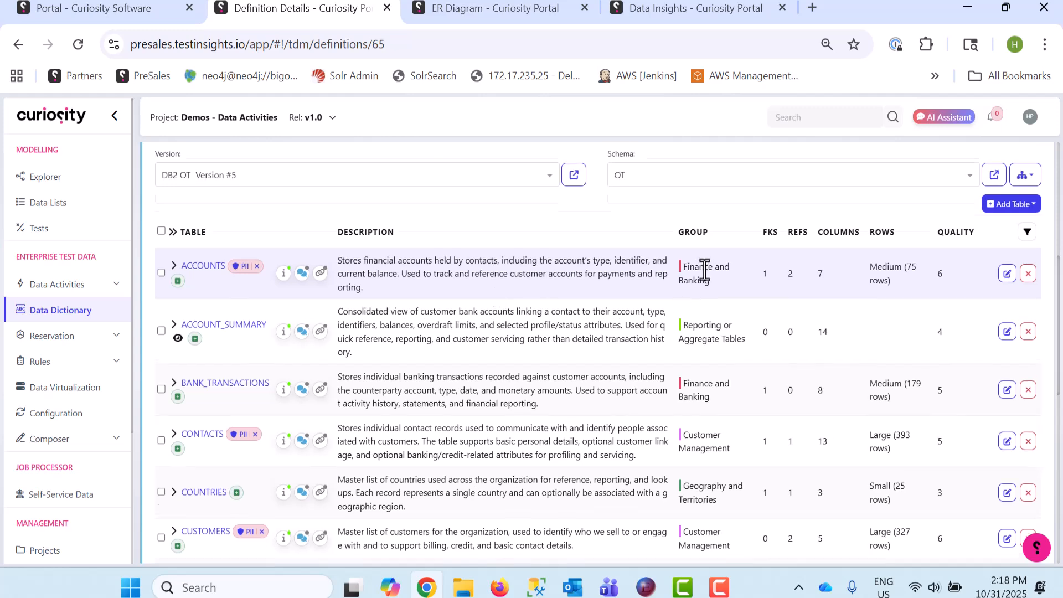
# Examine the column descriptions, data types and quality scores of the ACCOUNTS table in the DB2 OT data dictionary
pyautogui.scroll(2, 704, 269)
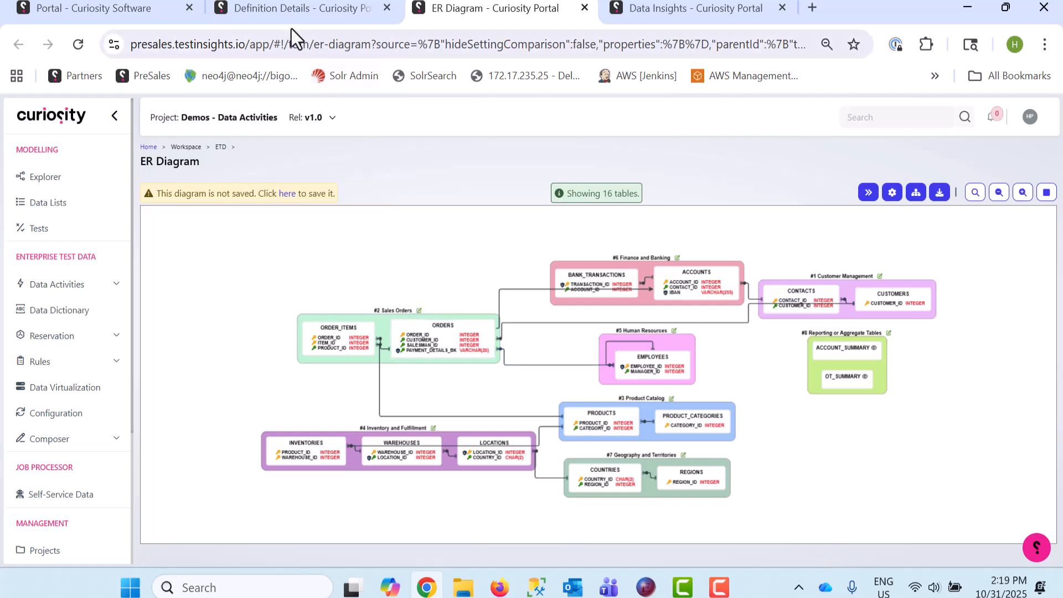
pyautogui.click(298, 11)
pyautogui.scroll(-2, 553, 311)
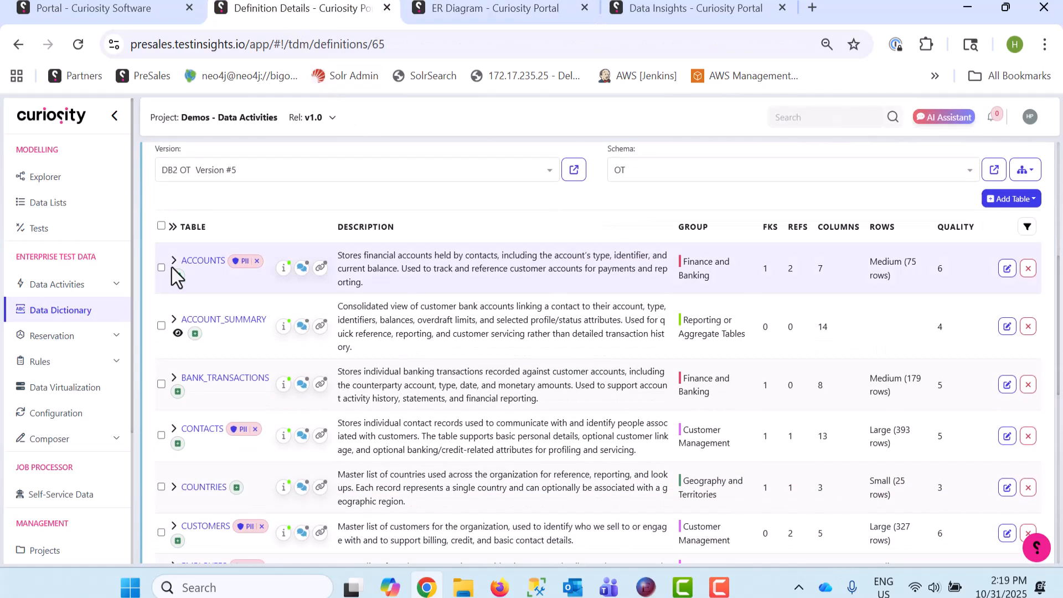
pyautogui.click(172, 264)
pyautogui.scroll(-3, 477, 388)
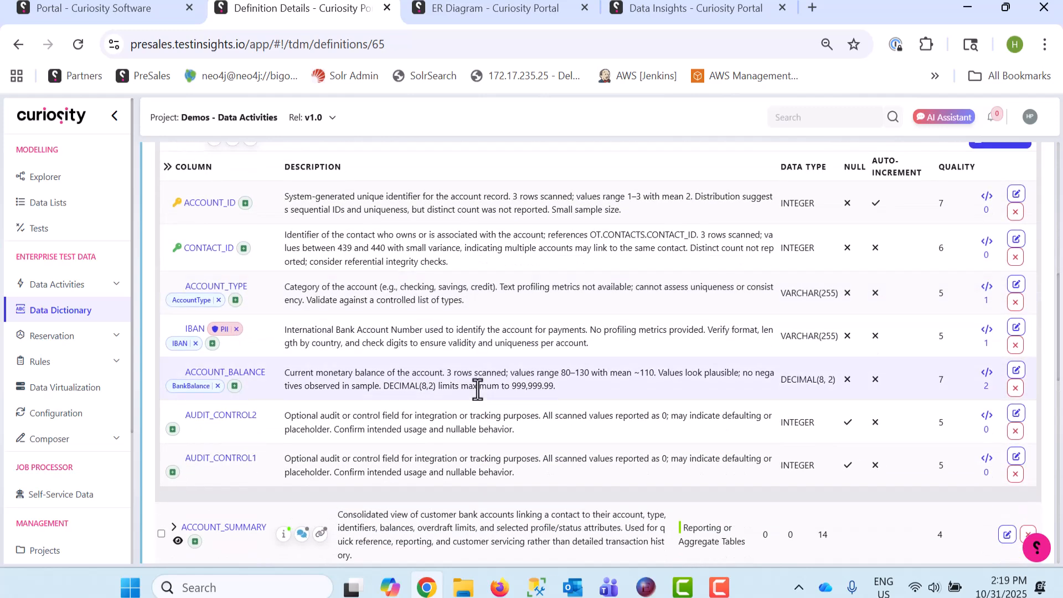
pyautogui.scroll(2, 477, 387)
pyautogui.scroll(1, 477, 388)
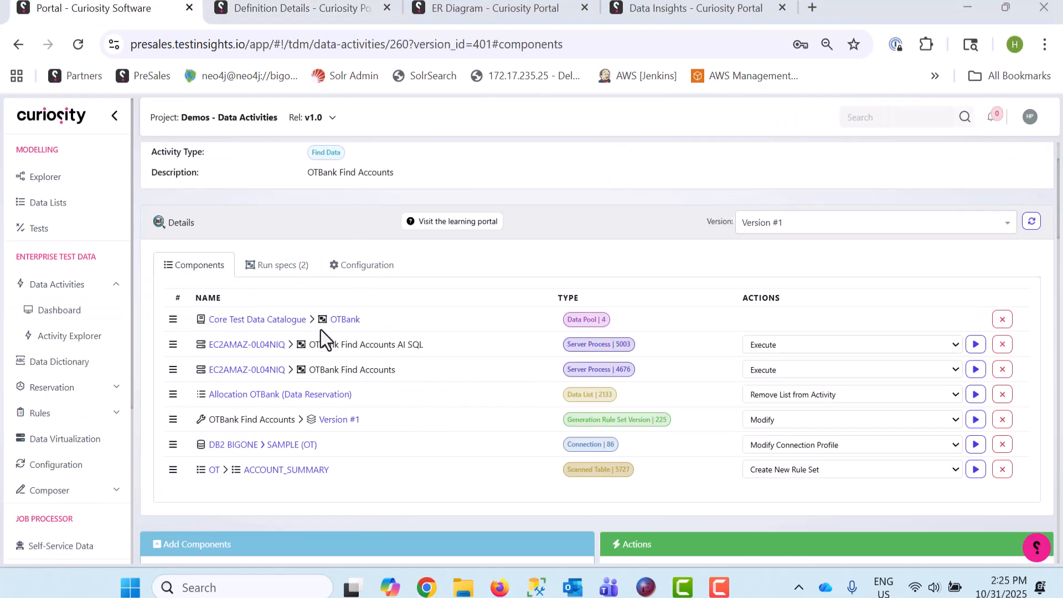
# Open the job parameters of the OTBank Find Accounts process and set Banking Status to VIP and Type of Account to Checking
pyautogui.scroll(2, 319, 225)
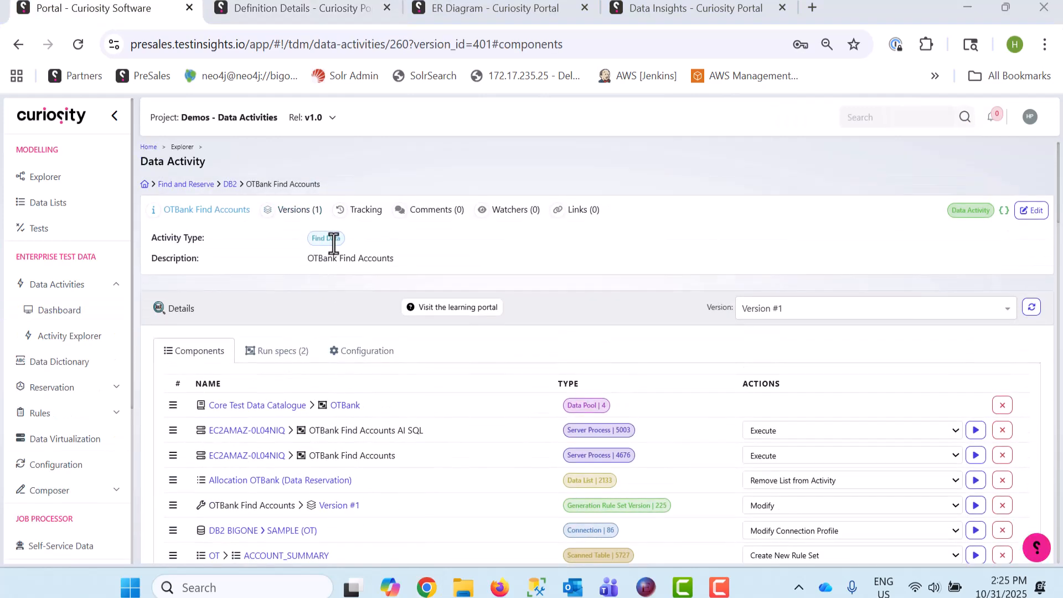
pyautogui.scroll(-2, 553, 330)
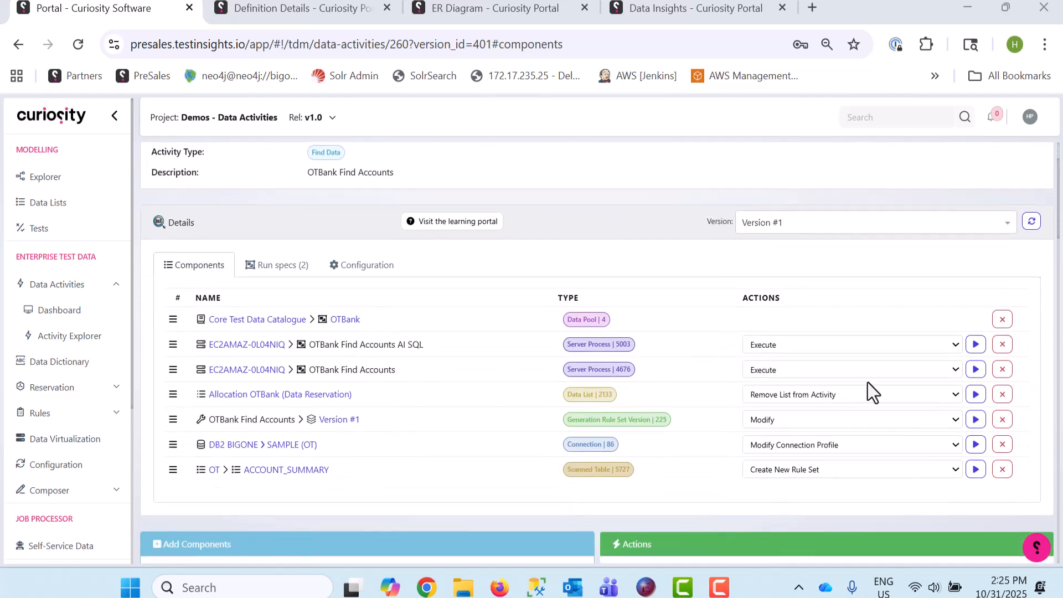
pyautogui.click(975, 378)
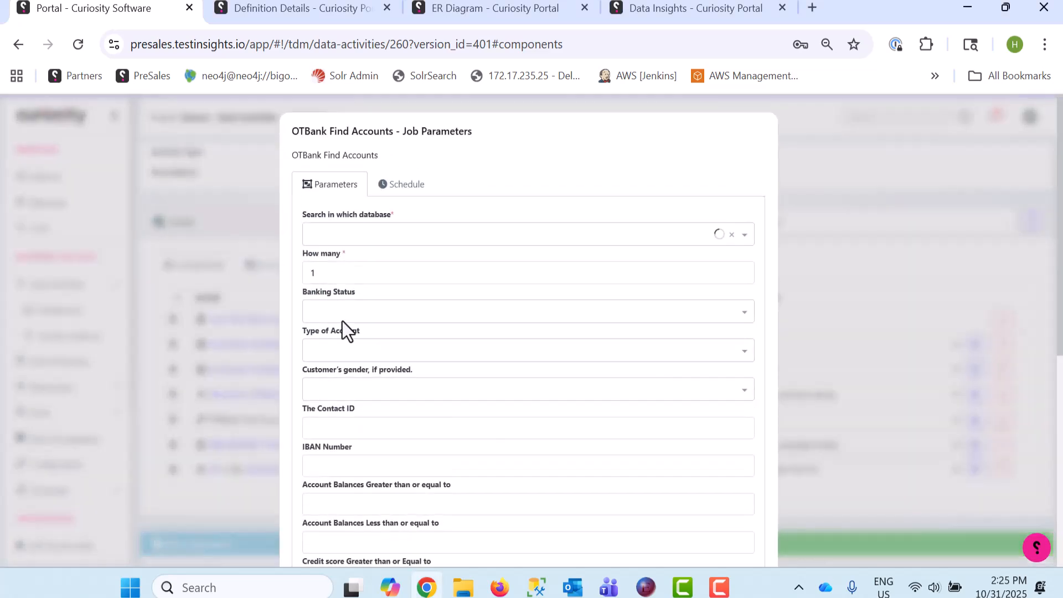
pyautogui.scroll(-2, 452, 282)
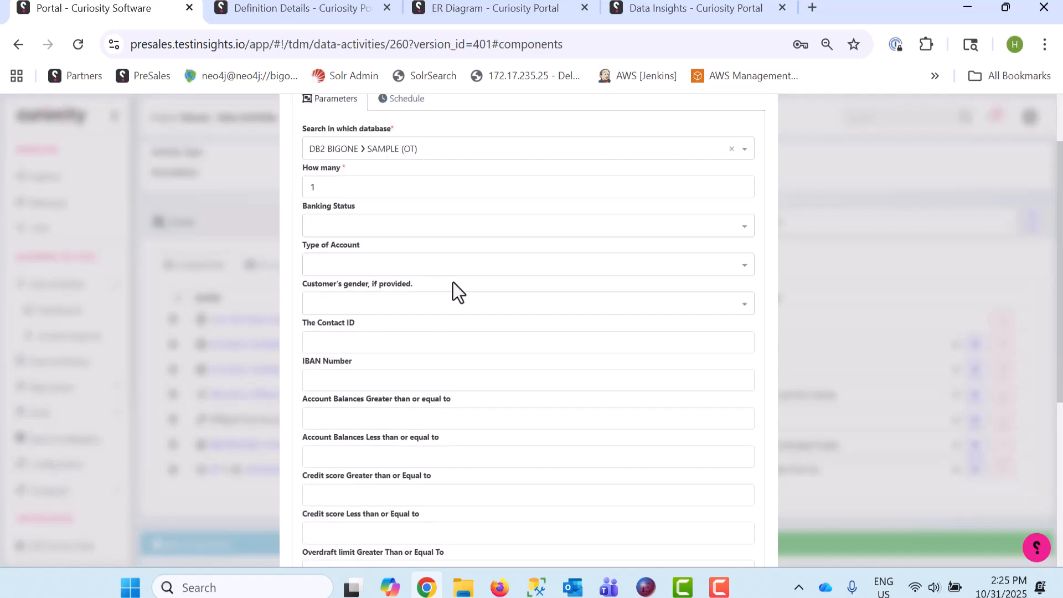
pyautogui.click(618, 233)
pyautogui.click(523, 249)
pyautogui.click(589, 265)
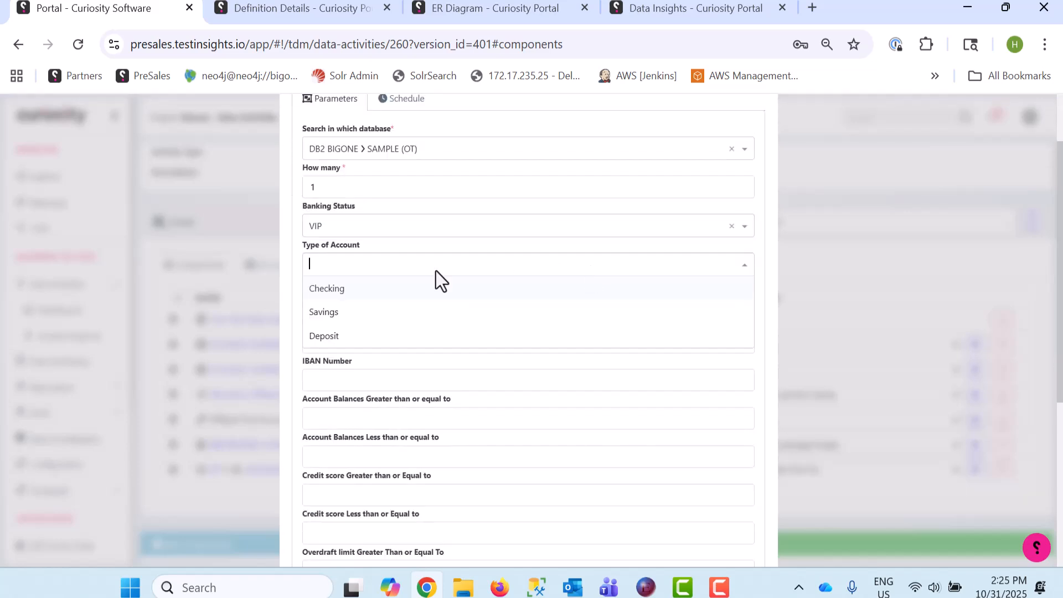
pyautogui.click(357, 288)
# Set the customer's gender to F and look through the remaining account search parameters
pyautogui.click(511, 302)
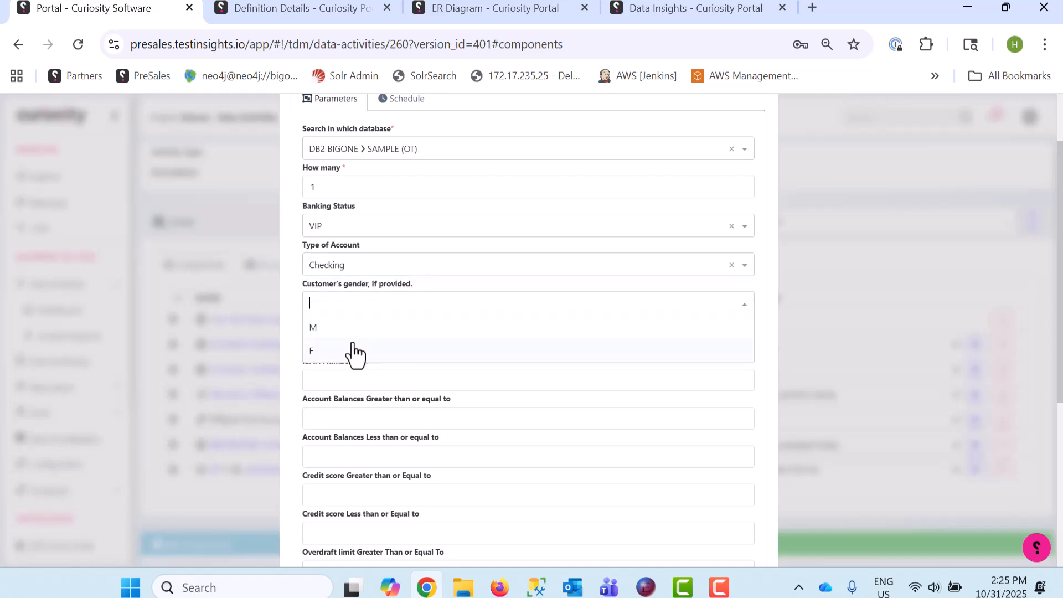
pyautogui.click(348, 348)
pyautogui.scroll(-2, 503, 253)
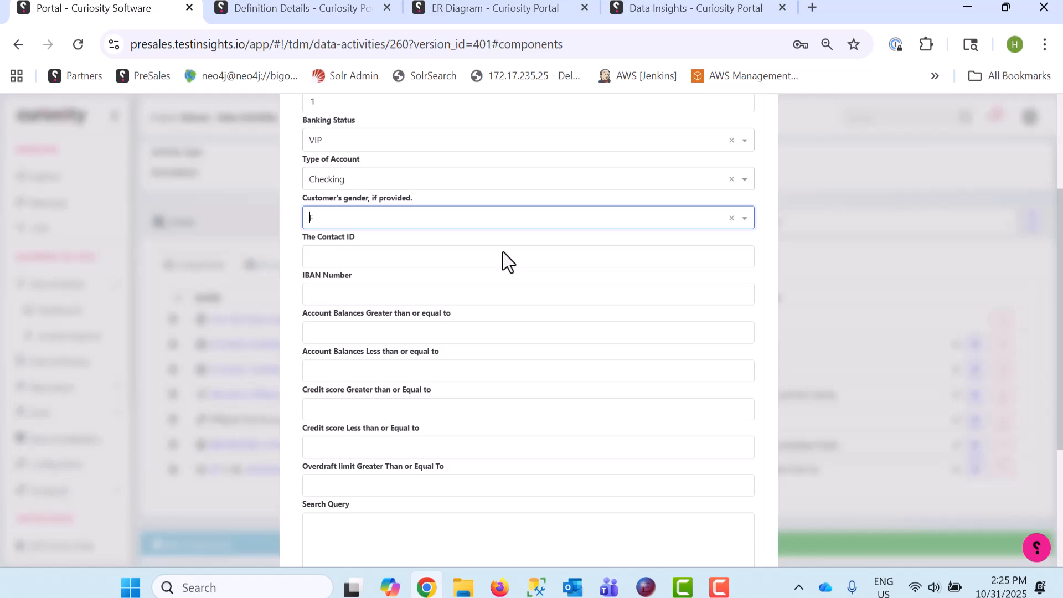
pyautogui.scroll(-2, 503, 251)
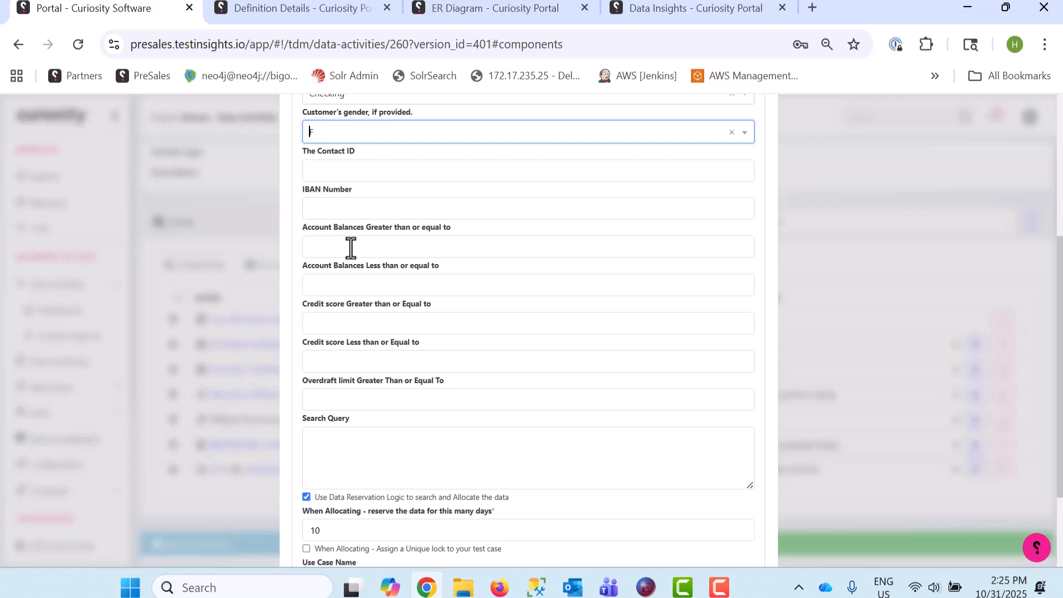
pyautogui.click(350, 247)
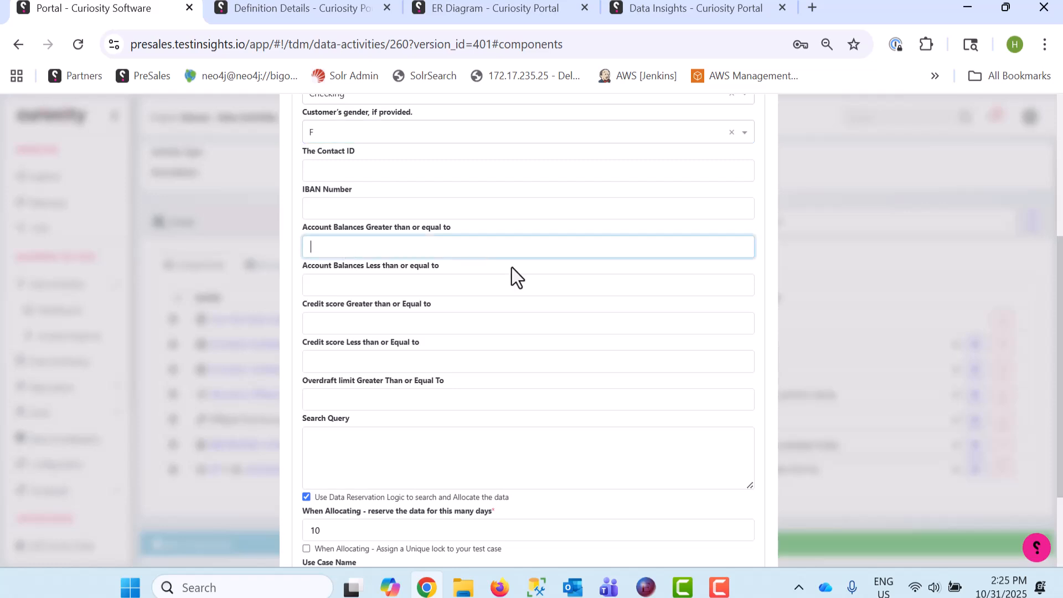
pyautogui.scroll(4, 512, 268)
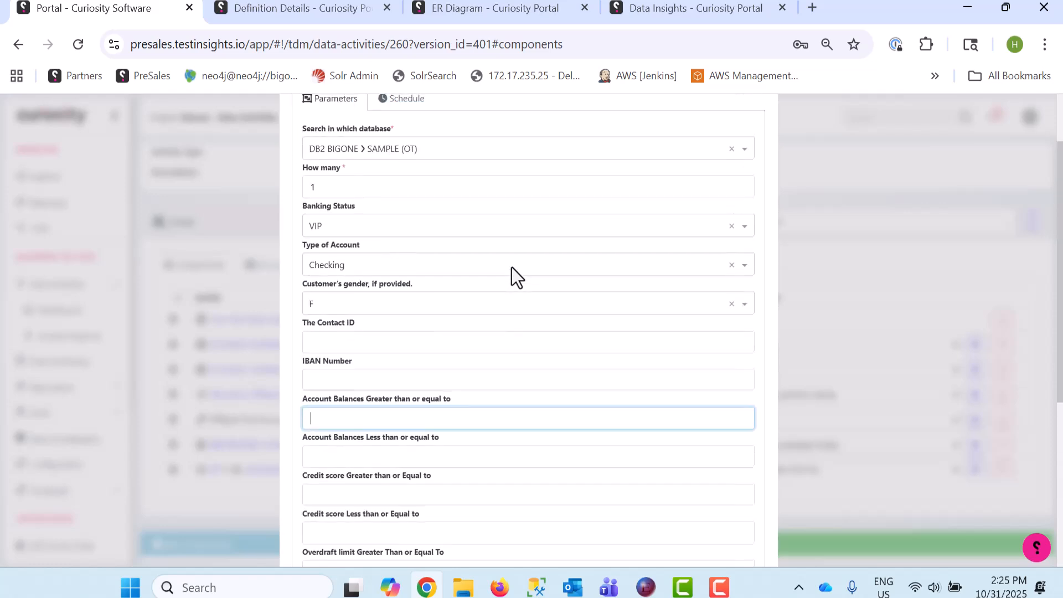
# Set the customer's gender to M and the number of accounts to find to 2
pyautogui.click(377, 303)
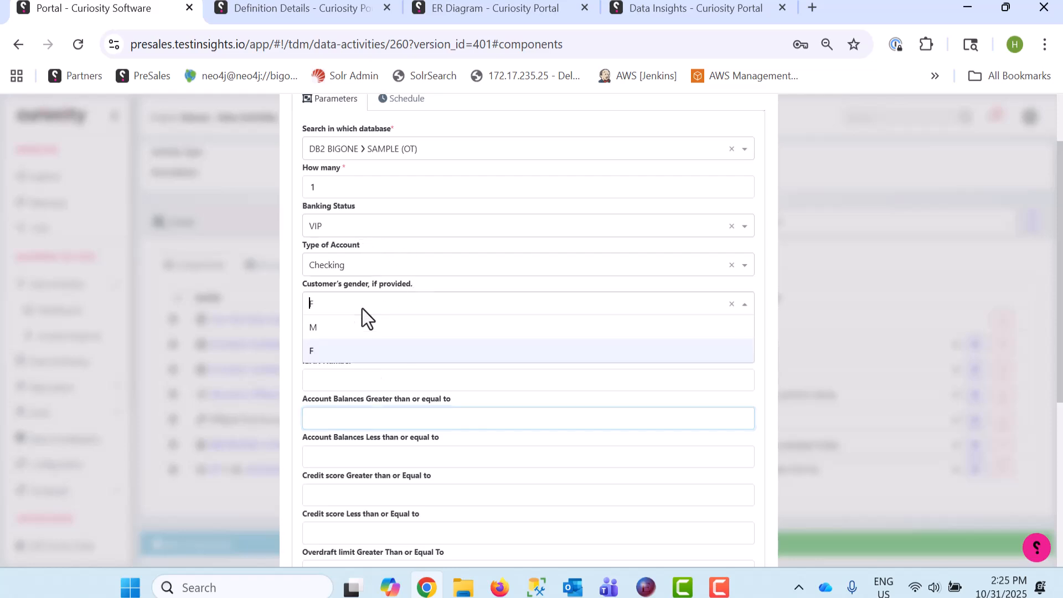
pyautogui.click(343, 326)
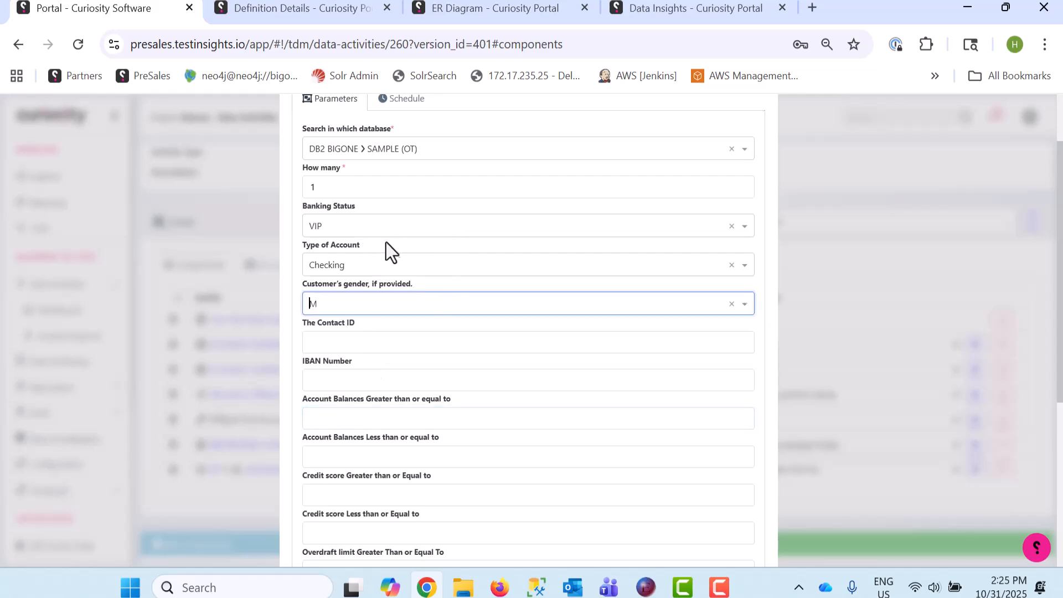
pyautogui.doubleClick(351, 186)
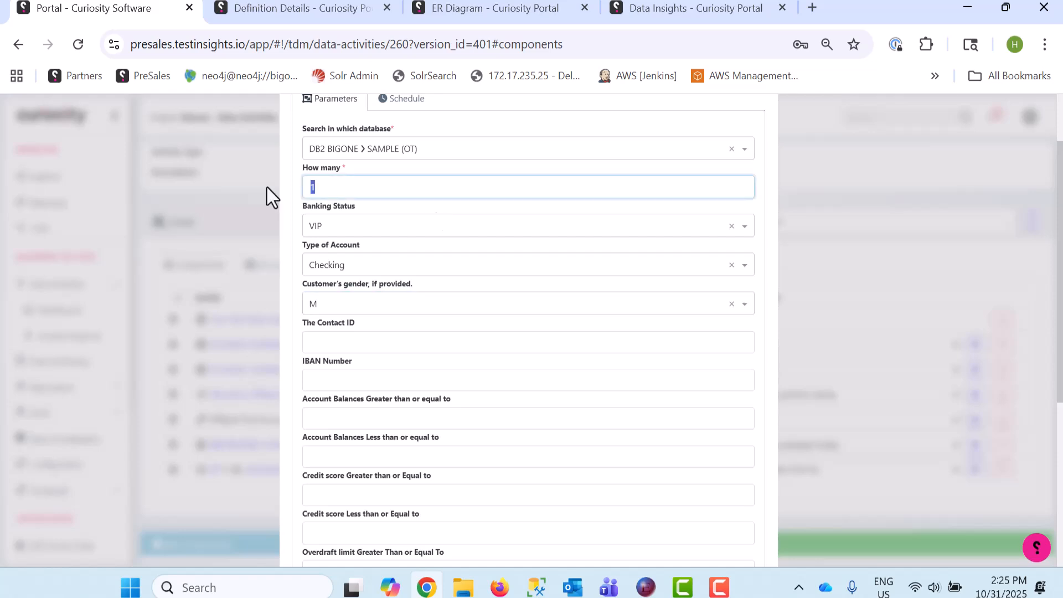
pyautogui.write('3')
# Enter the tester's name followed by "2 vip males" as the use case name and execute the account search
pyautogui.scroll(-5, 403, 201)
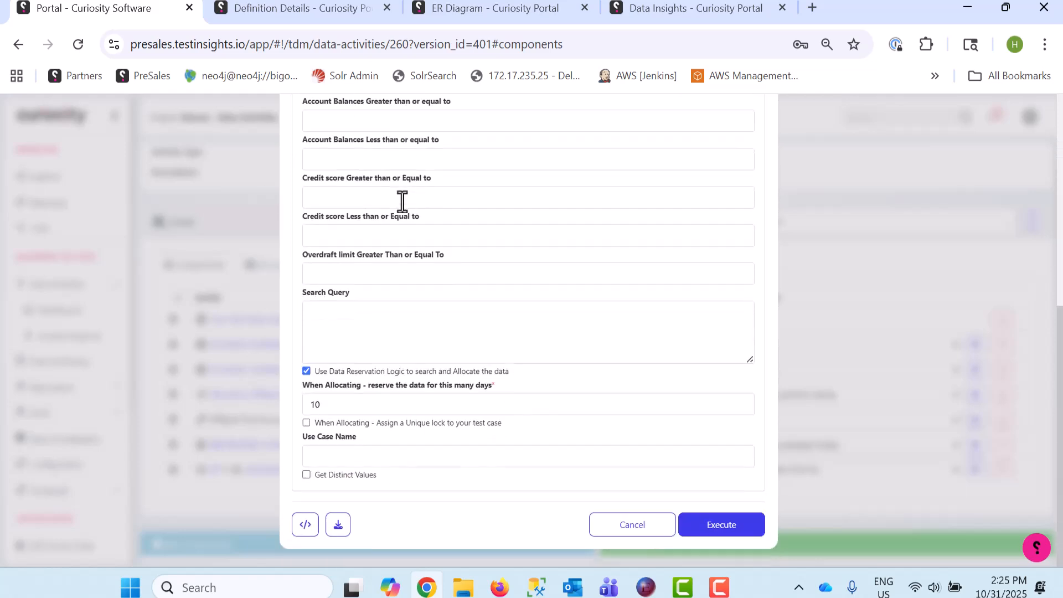
pyautogui.click(319, 463)
pyautogui.write('huws')
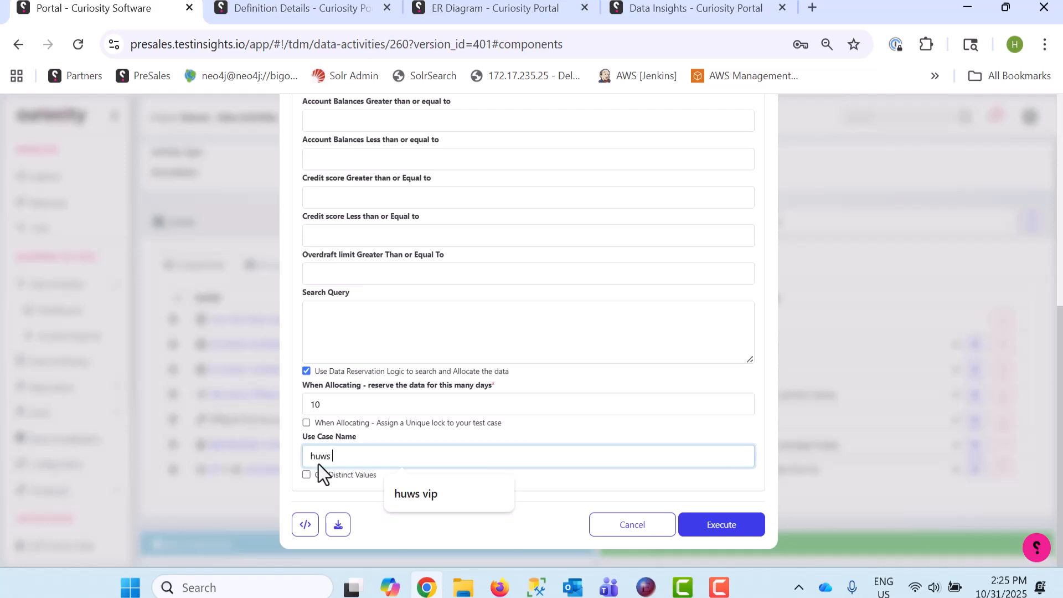
pyautogui.write(' 2 vi')
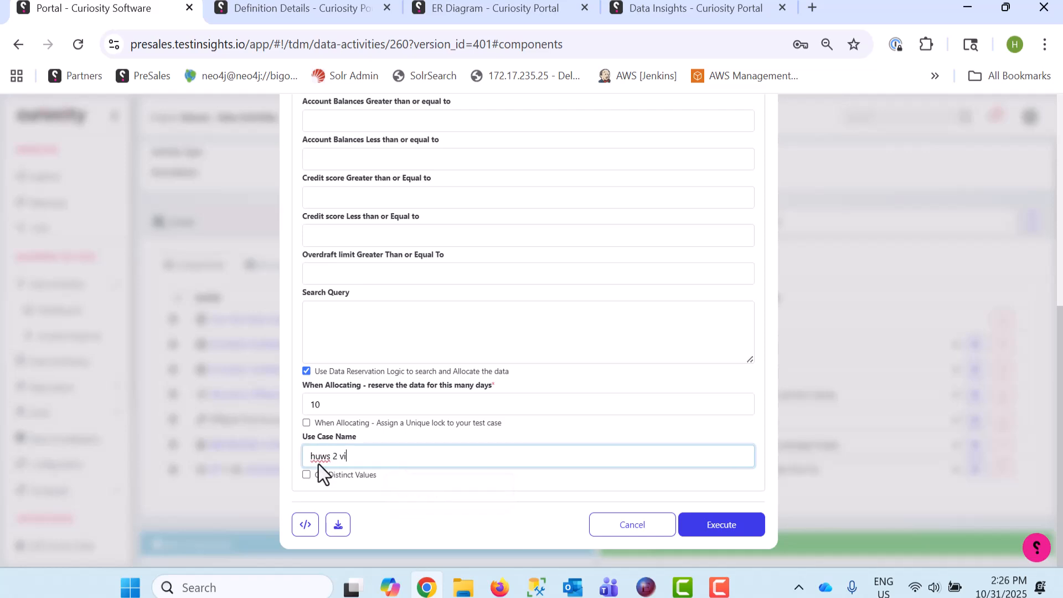
pyautogui.write('p males')
pyautogui.click(739, 528)
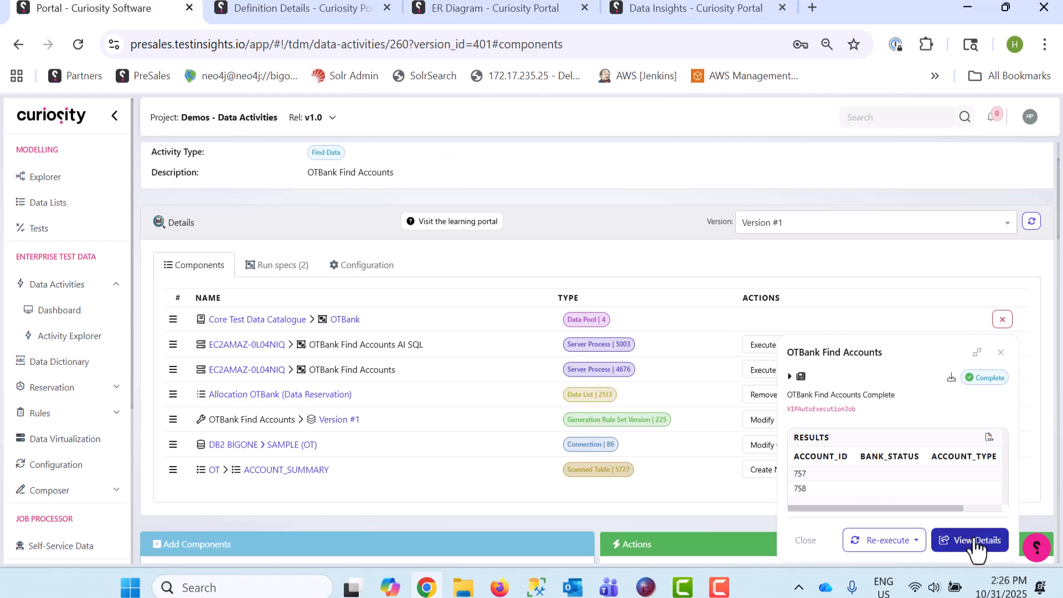
# Dismiss the job results and open the Allocation OTBank data reservation list to review the reserved account keys
pyautogui.click(1001, 353)
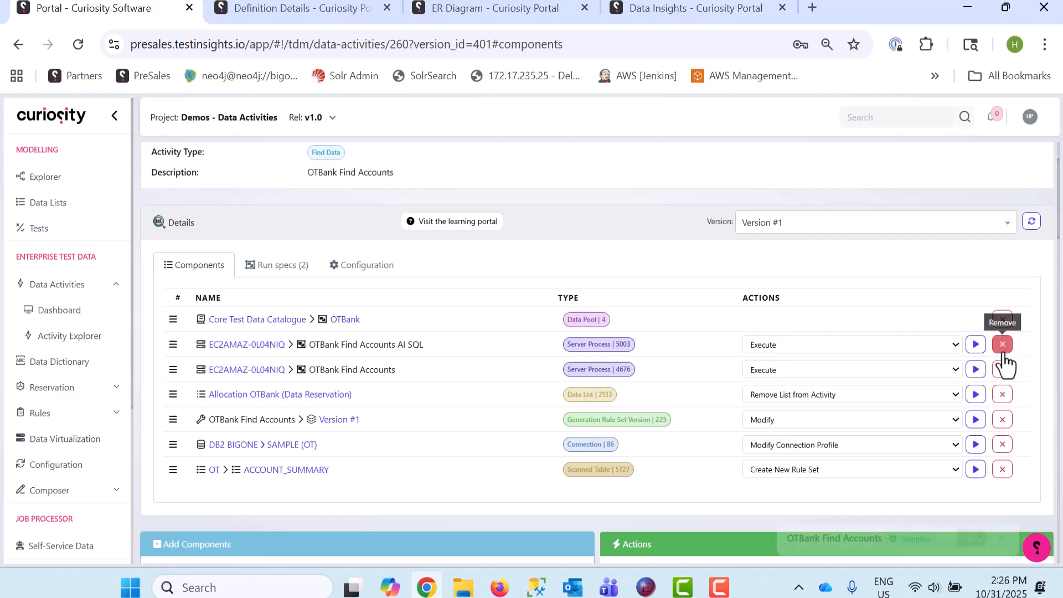
pyautogui.click(306, 395)
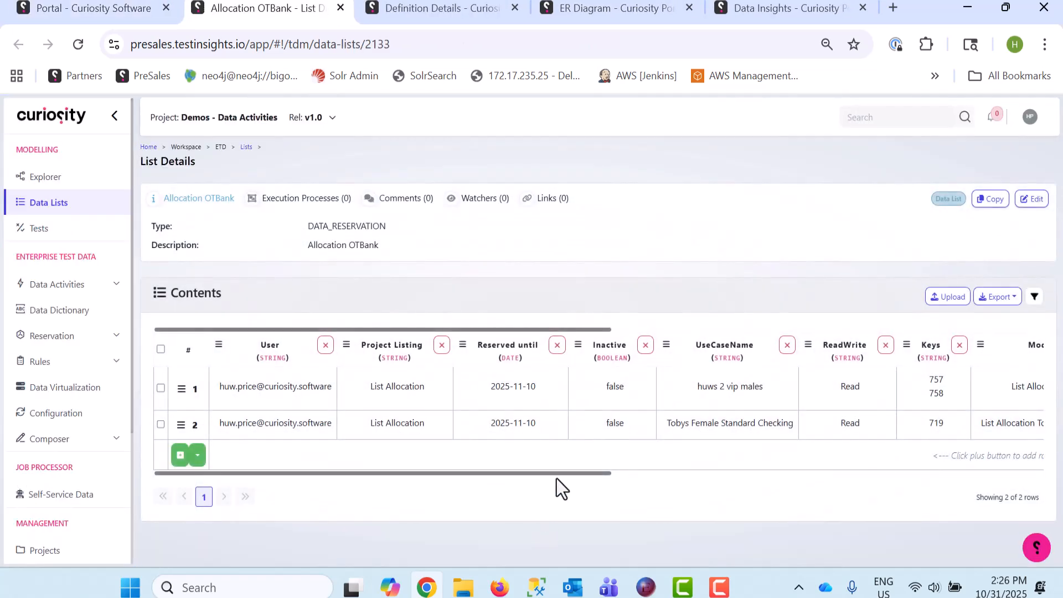
pyautogui.moveTo(568, 473)
pyautogui.mouseDown()
pyautogui.moveTo(927, 474)
pyautogui.moveTo(914, 484)
pyautogui.moveTo(569, 474)
pyautogui.mouseUp()
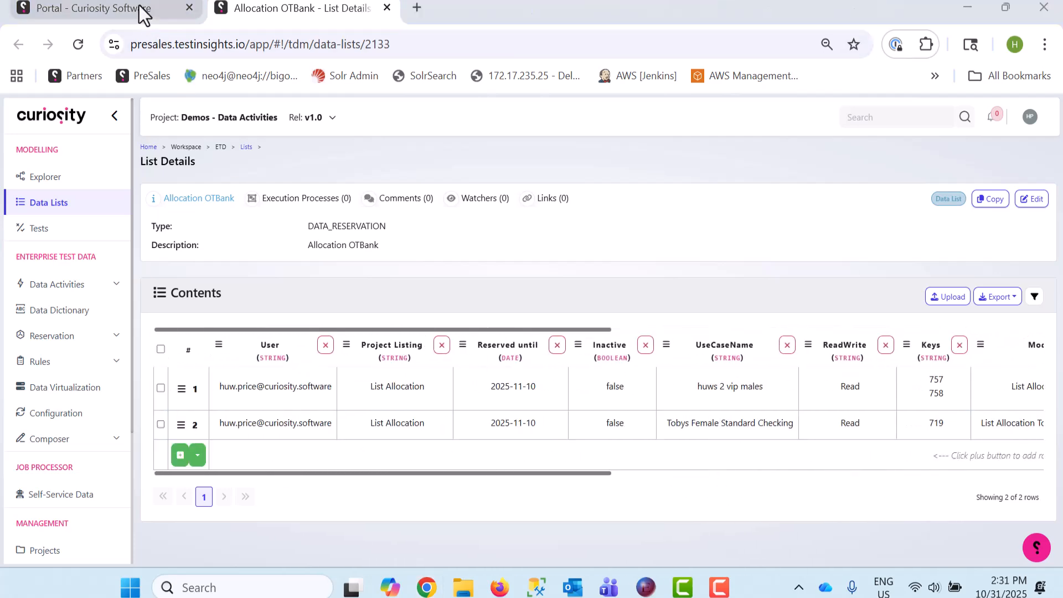
# Return to the data activity, reopen the OTBank Find Accounts job parameters and set Banking Status to VIP
pyautogui.click(141, 14)
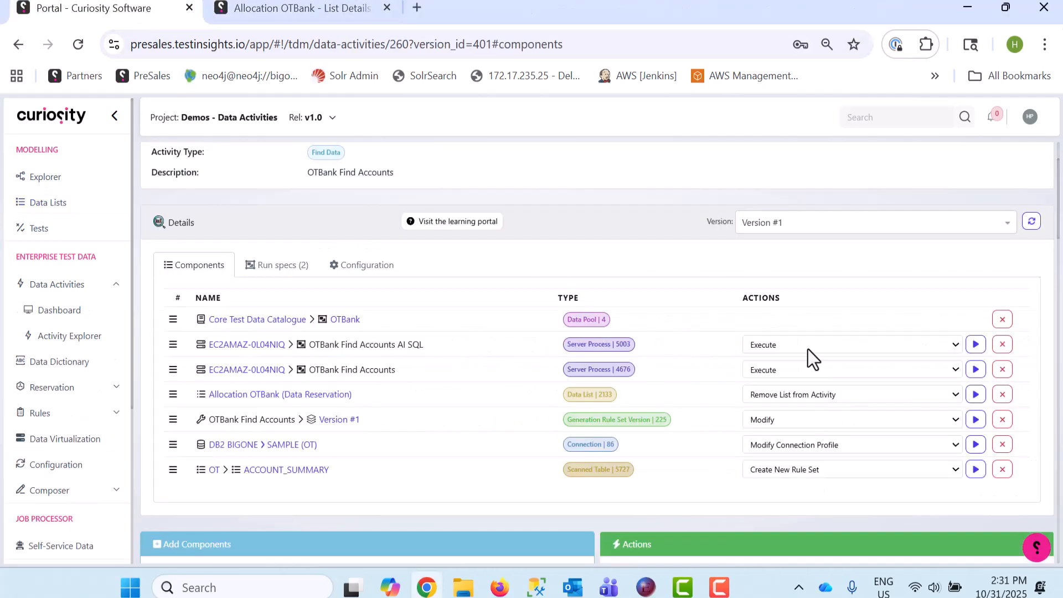
pyautogui.click(975, 369)
pyautogui.scroll(-3, 509, 260)
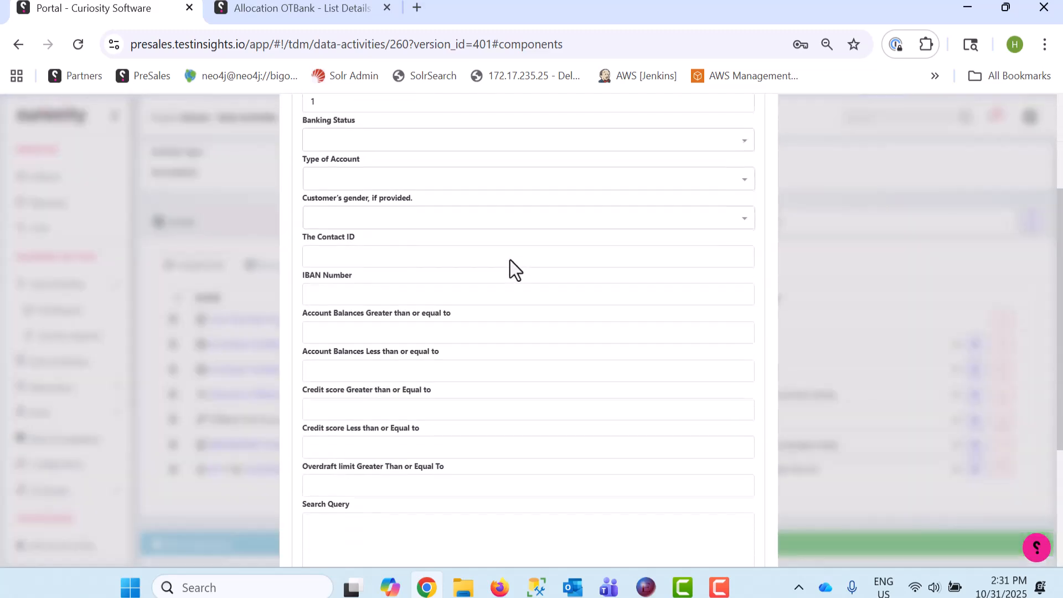
pyautogui.scroll(2, 501, 288)
pyautogui.scroll(-2, 498, 321)
pyautogui.scroll(1, 501, 334)
pyautogui.scroll(-3, 502, 333)
pyautogui.scroll(-1, 501, 334)
pyautogui.scroll(5, 502, 334)
pyautogui.click(389, 319)
pyautogui.click(360, 335)
# Enter the tester's name followed by "vip" as the use case name, assign a unique lock to the test case, and execute the search
pyautogui.scroll(-3, 400, 338)
pyautogui.scroll(-4, 400, 338)
pyautogui.click(333, 456)
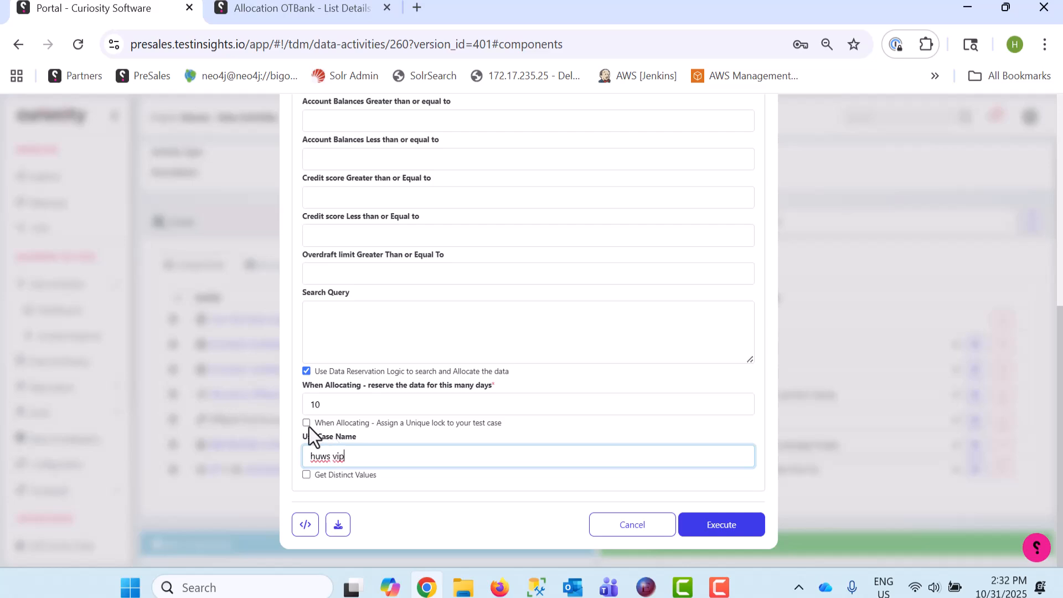
pyautogui.click(307, 423)
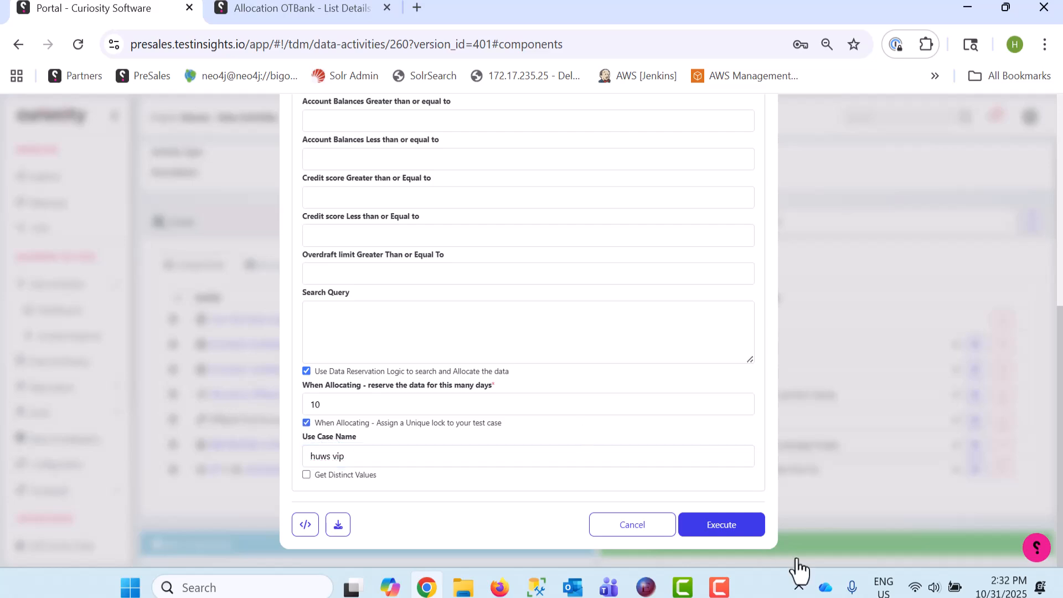
pyautogui.click(751, 536)
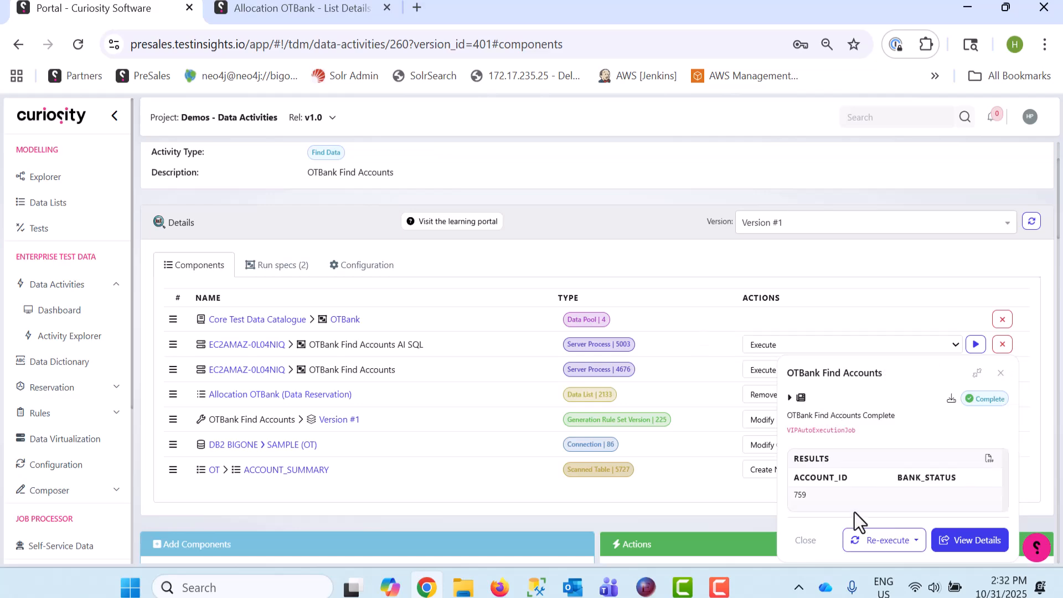
# Check the ReadWrite and Keys values of the reservations in the Allocation OTBank list
pyautogui.click(279, 10)
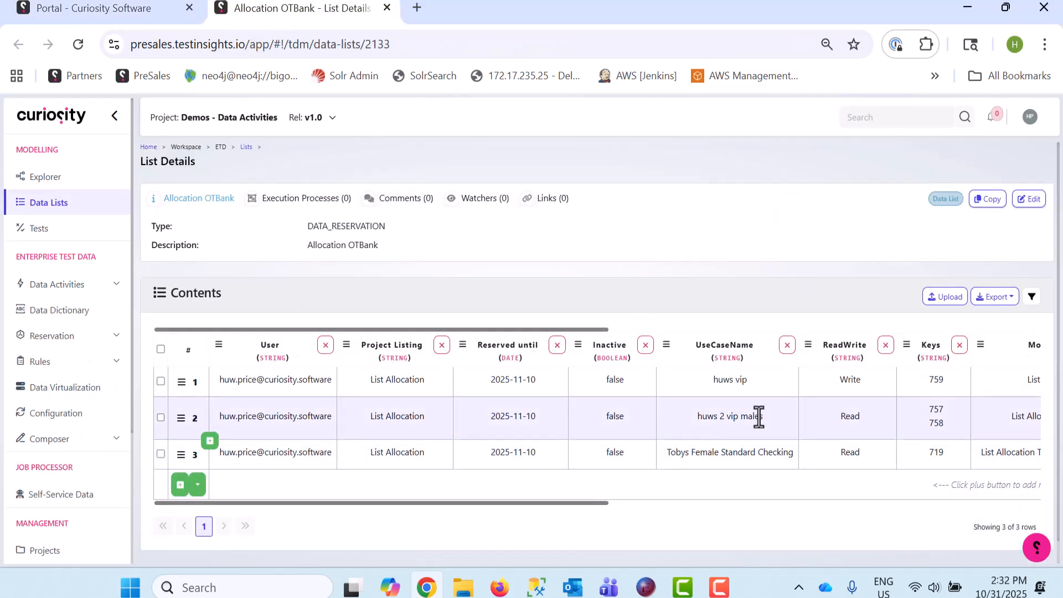
pyautogui.click(851, 382)
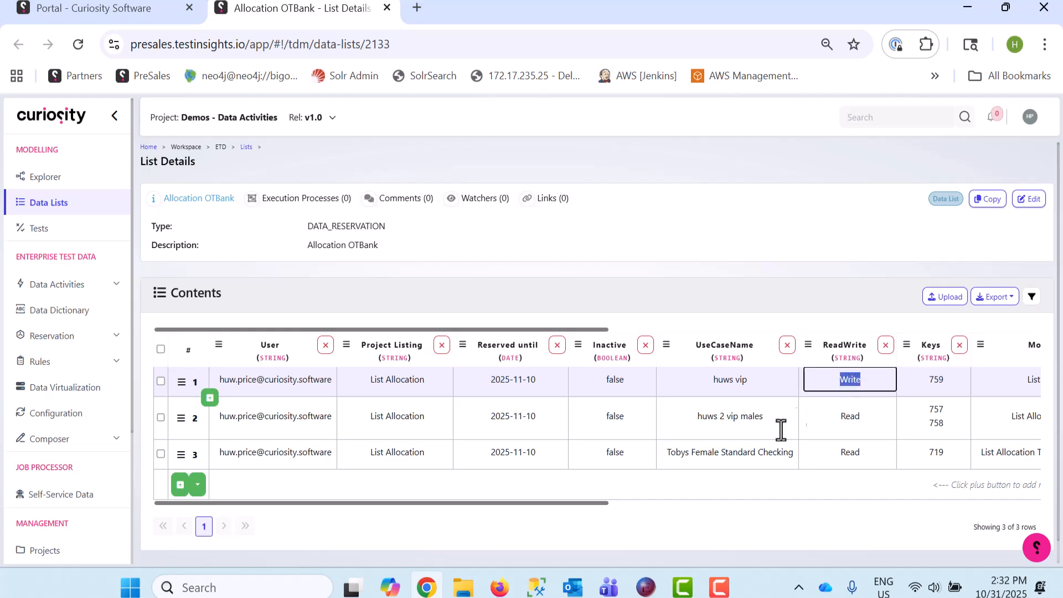
pyautogui.click(937, 380)
pyautogui.click(938, 410)
pyautogui.click(937, 458)
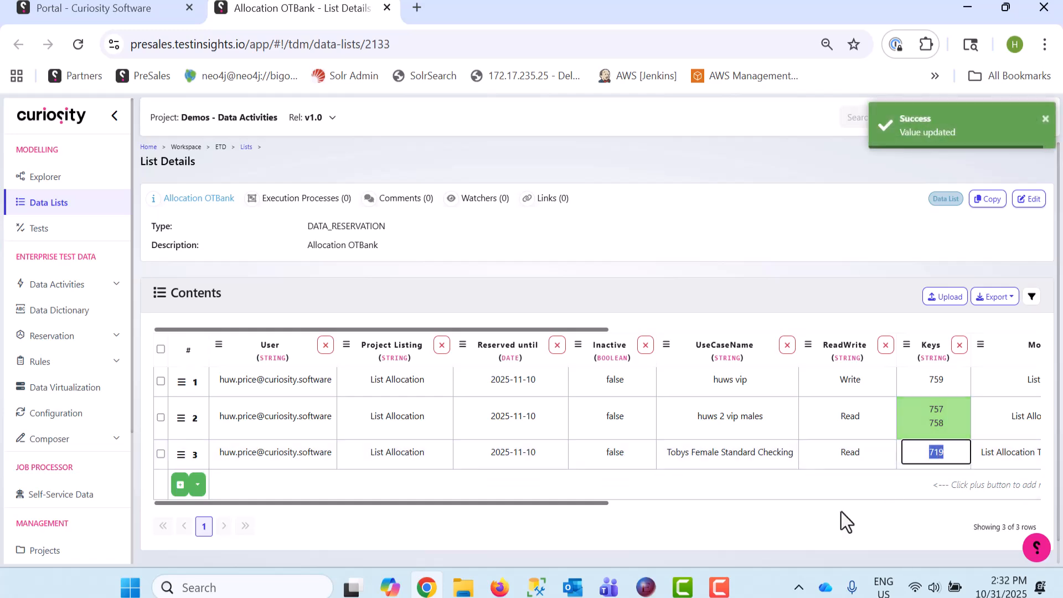
pyautogui.moveTo(593, 502); pyautogui.dragTo(501, 504)
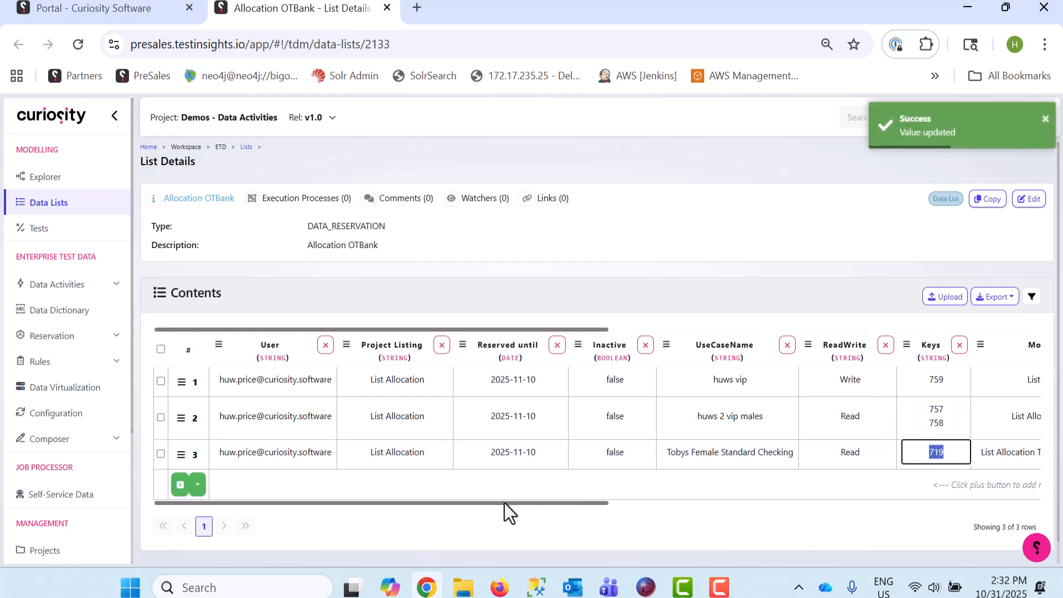
# Return to the data activity, dismiss the job results and open the OTBank Find Accounts AI SQL job parameters
pyautogui.click(136, 8)
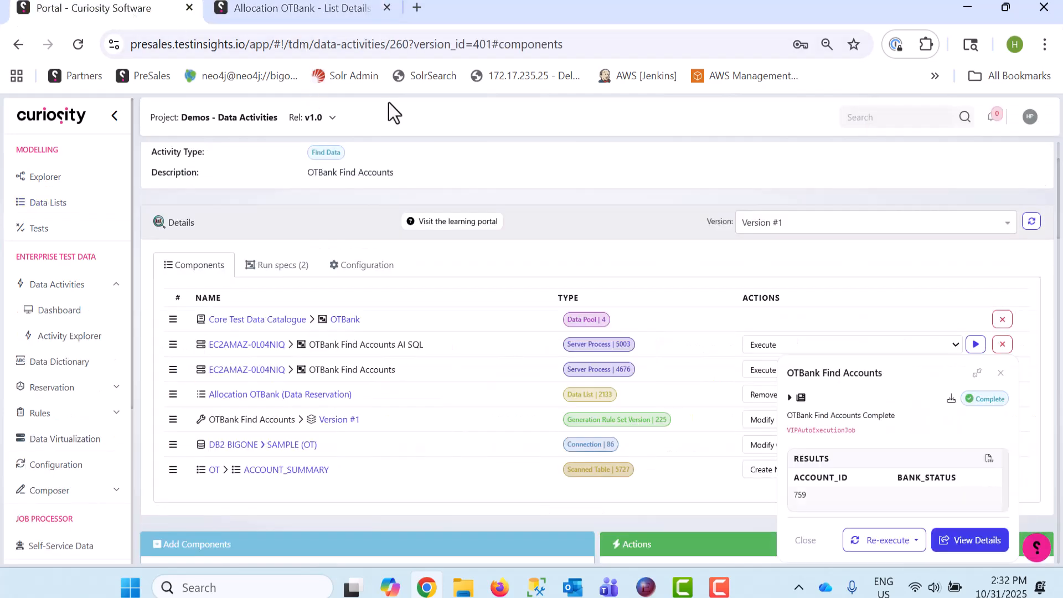
pyautogui.click(1000, 373)
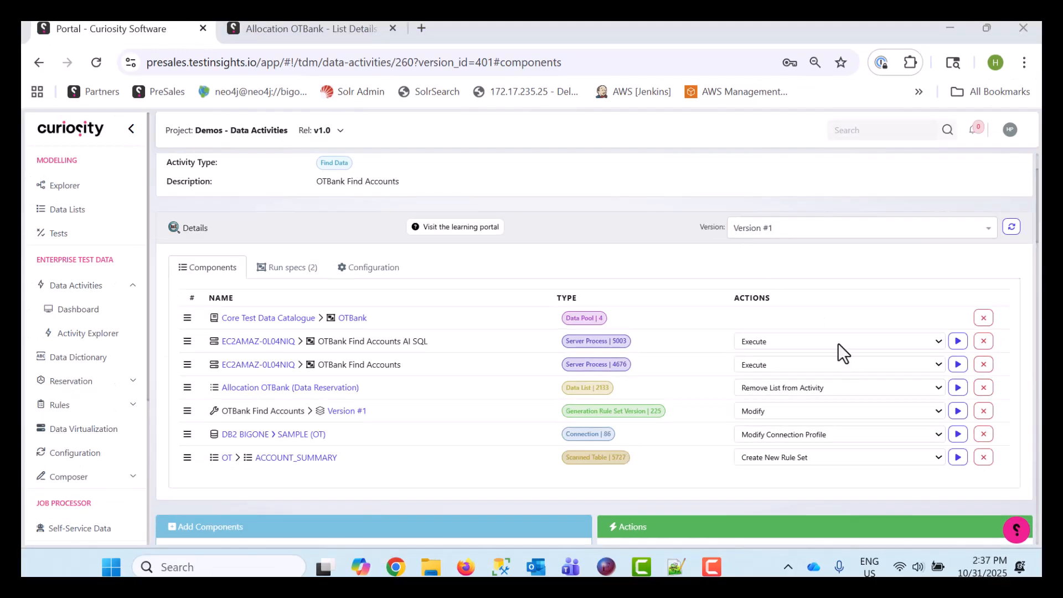
pyautogui.click(958, 348)
# Enter the AI search prompt "gender is M and an account balance greater than a hundred with an increasing credit score and order by account balance"
pyautogui.click(345, 320)
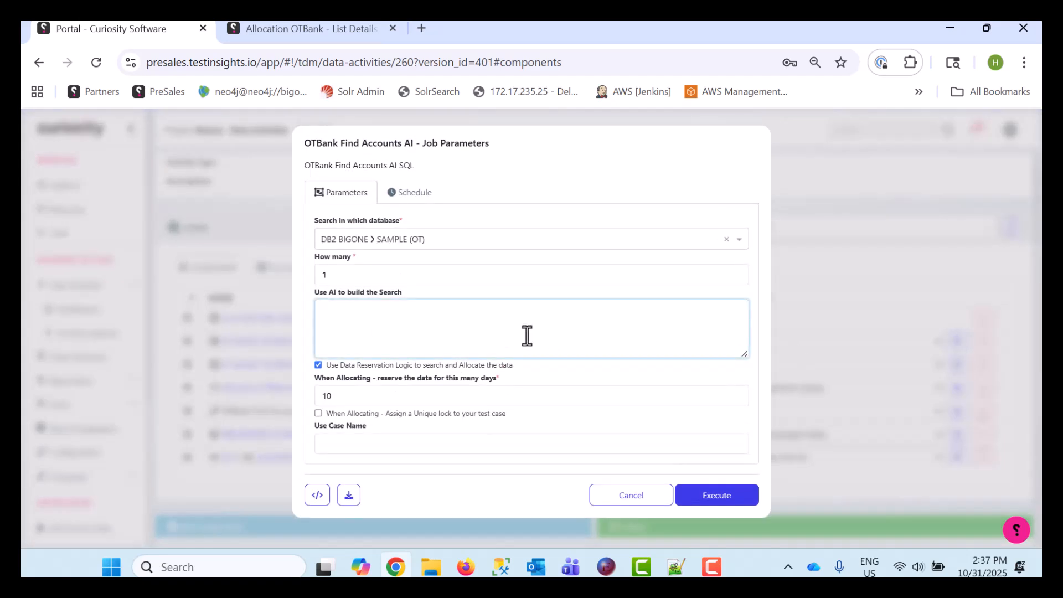
pyautogui.write('gender is M and an account balance greater than a hundred with an increasing credit score and order by account balance')
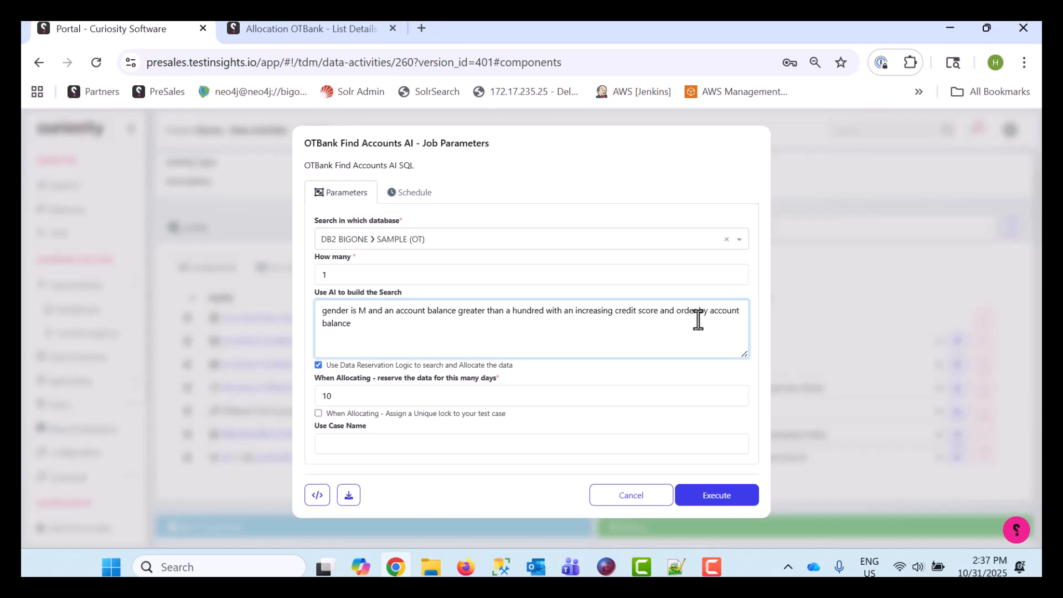
# Enter the tester's name followed by "M gt 100 increasing credit score" as the use case name
pyautogui.click(388, 446)
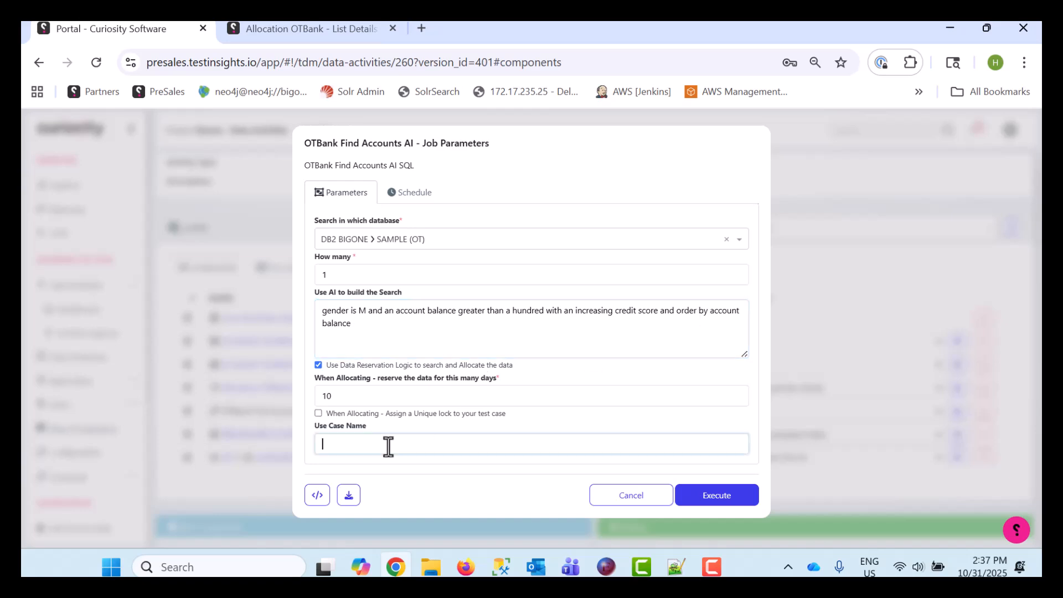
pyautogui.write('huws')
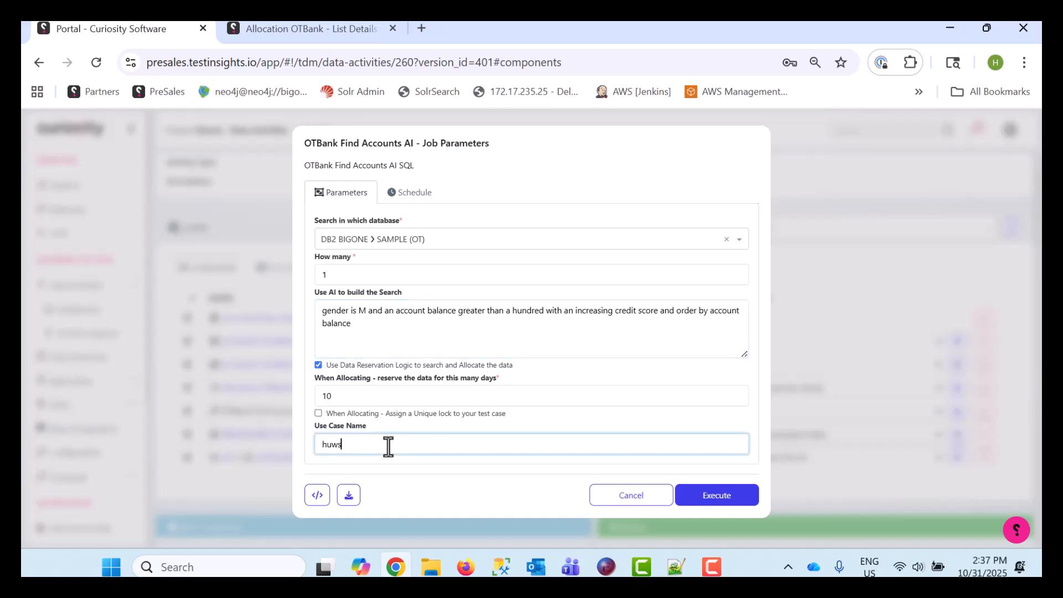
pyautogui.write(' M gt 100 increasing credit score')
# Set the number of accounts to find to 2 and execute the AI-built search
pyautogui.click(363, 275)
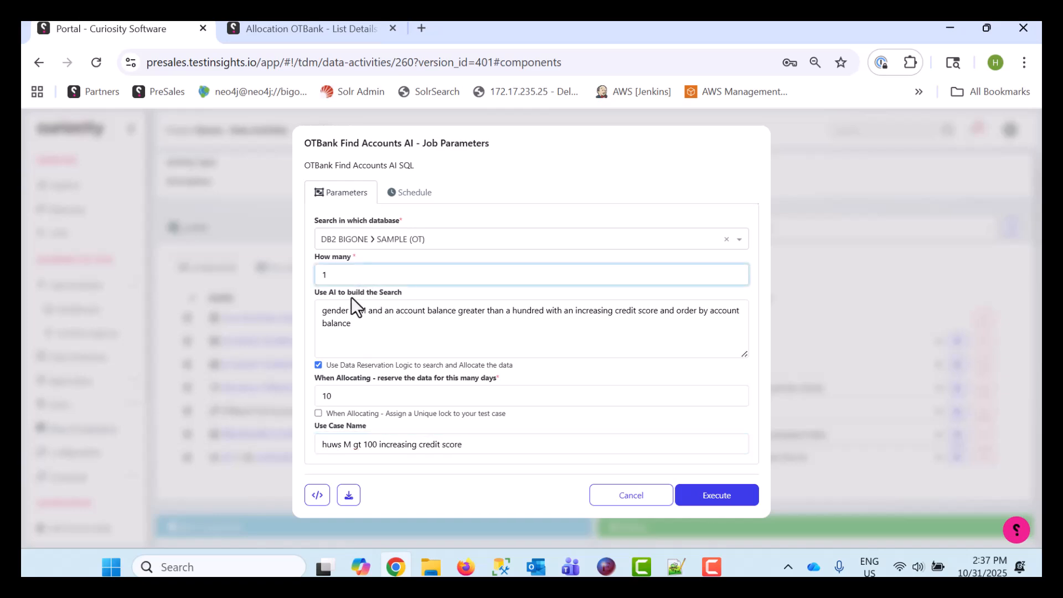
pyautogui.doubleClick(358, 274)
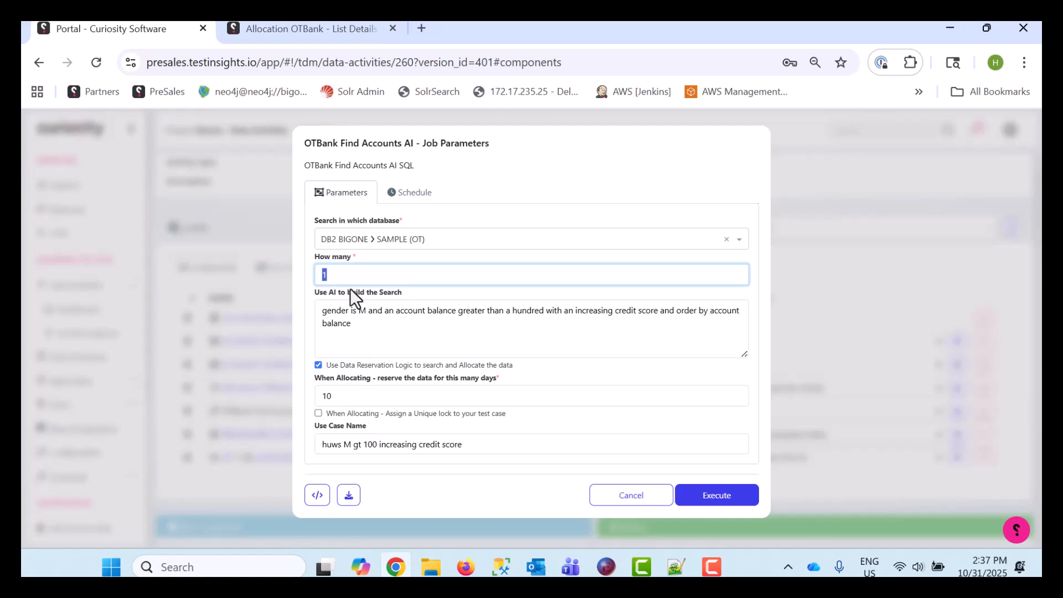
pyautogui.click(715, 497)
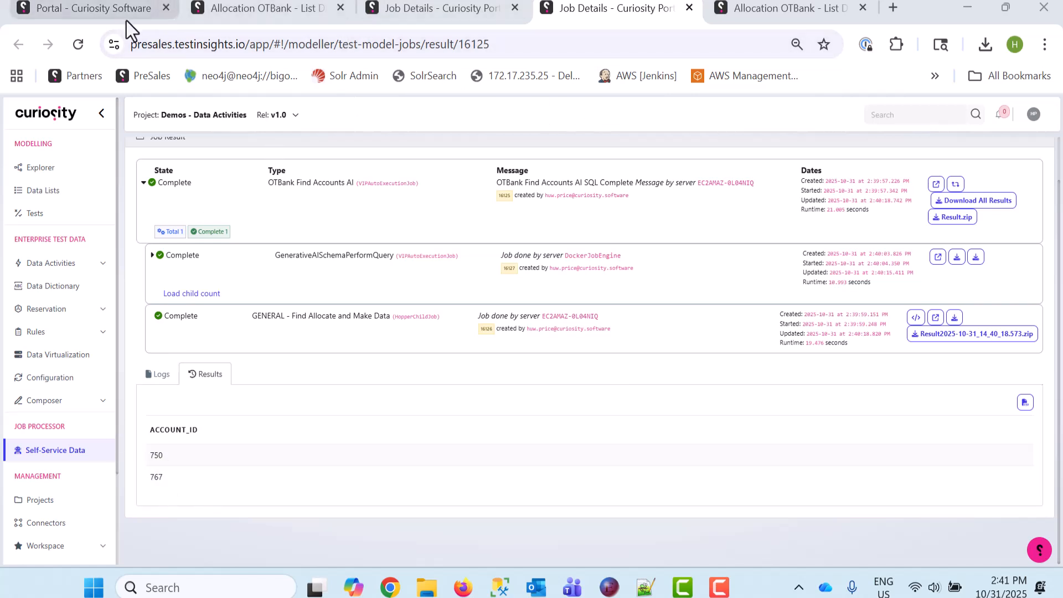
# Review the generated SQL query and reserved keys of the "M gt 100 increasing credit score" reservation in the Allocation OTBank list
pyautogui.click(254, 13)
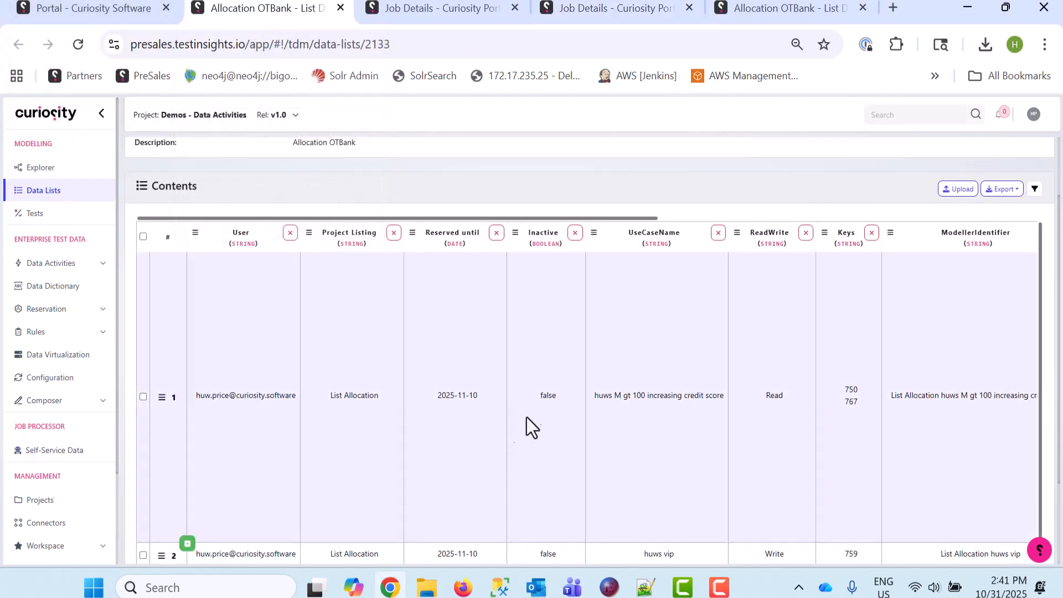
pyautogui.scroll(-1, 529, 413)
pyautogui.scroll(1, 530, 421)
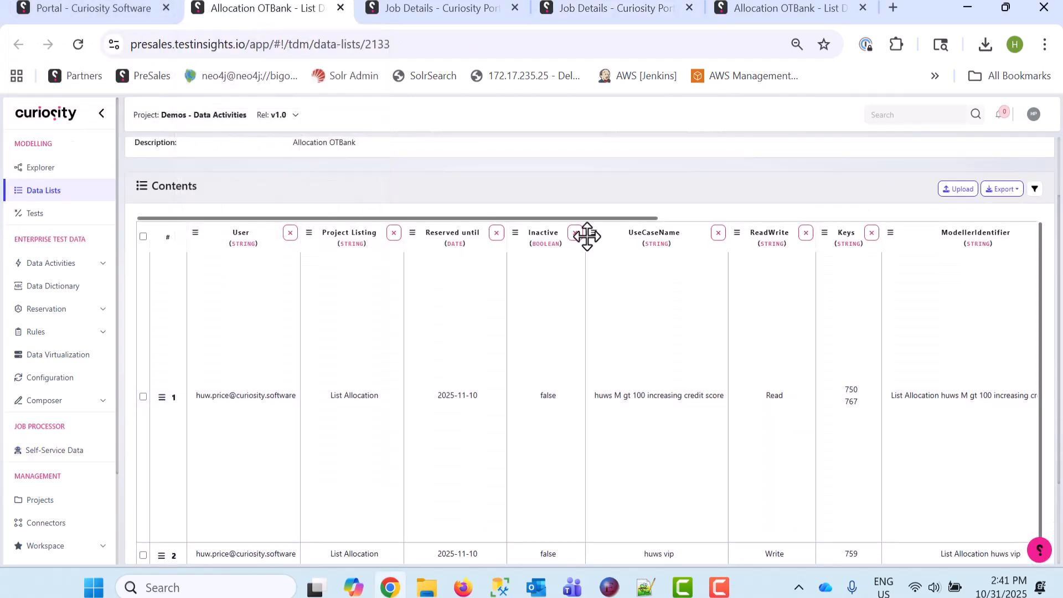
pyautogui.moveTo(587, 220); pyautogui.dragTo(883, 243)
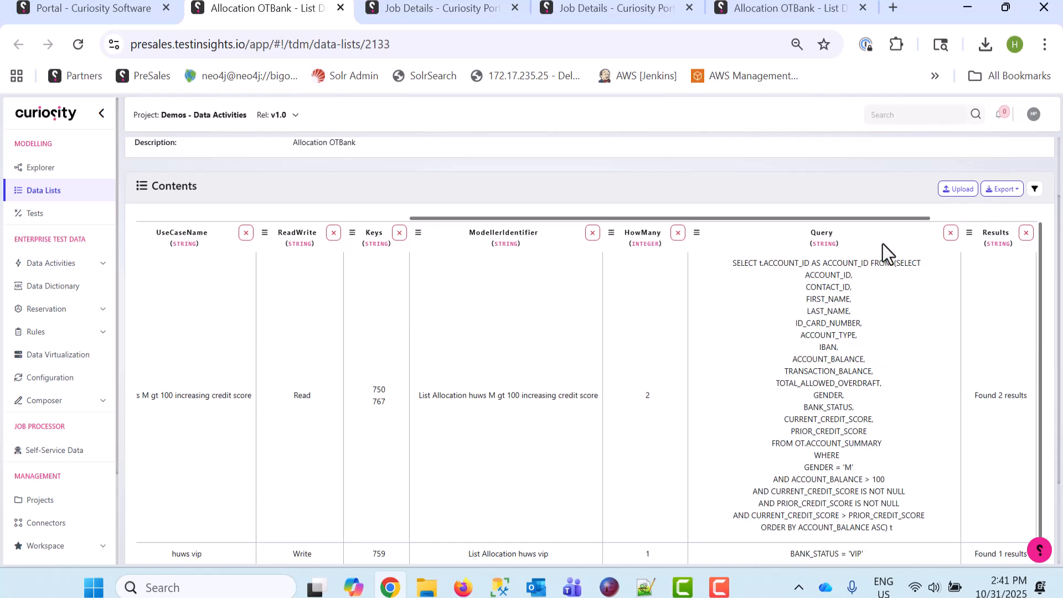
pyautogui.scroll(-1, 823, 472)
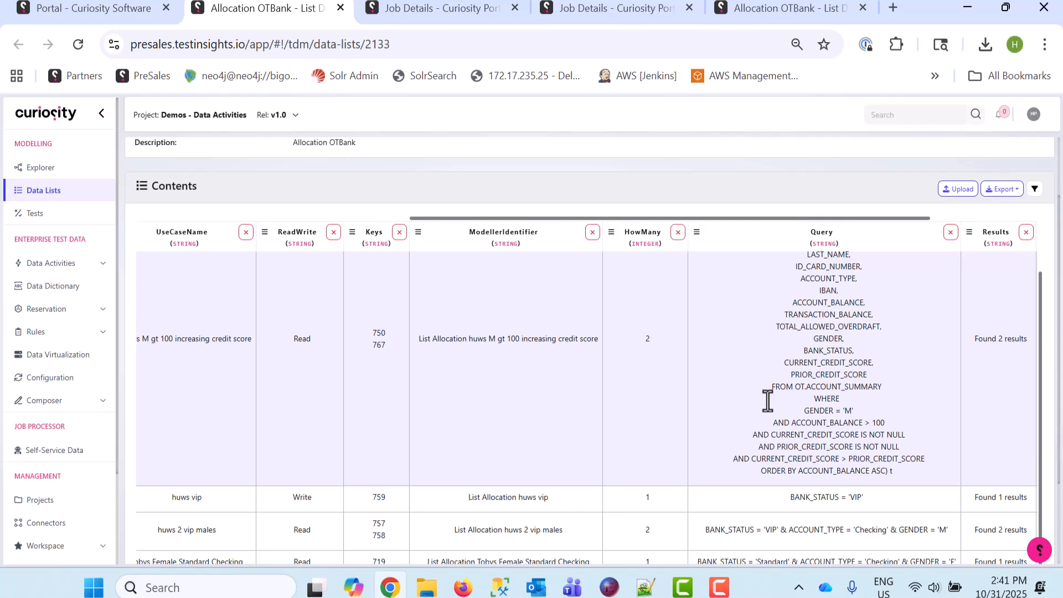
pyautogui.doubleClick(378, 337)
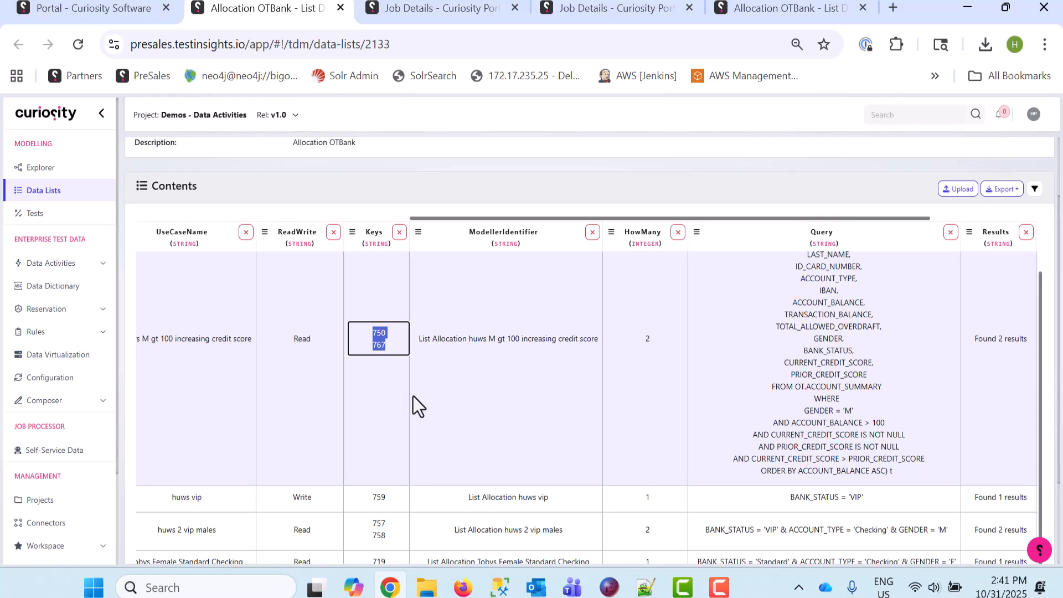
# Return to the data activity and reopen the OTBank Find Accounts AI SQL job parameters for another search
pyautogui.click(71, 11)
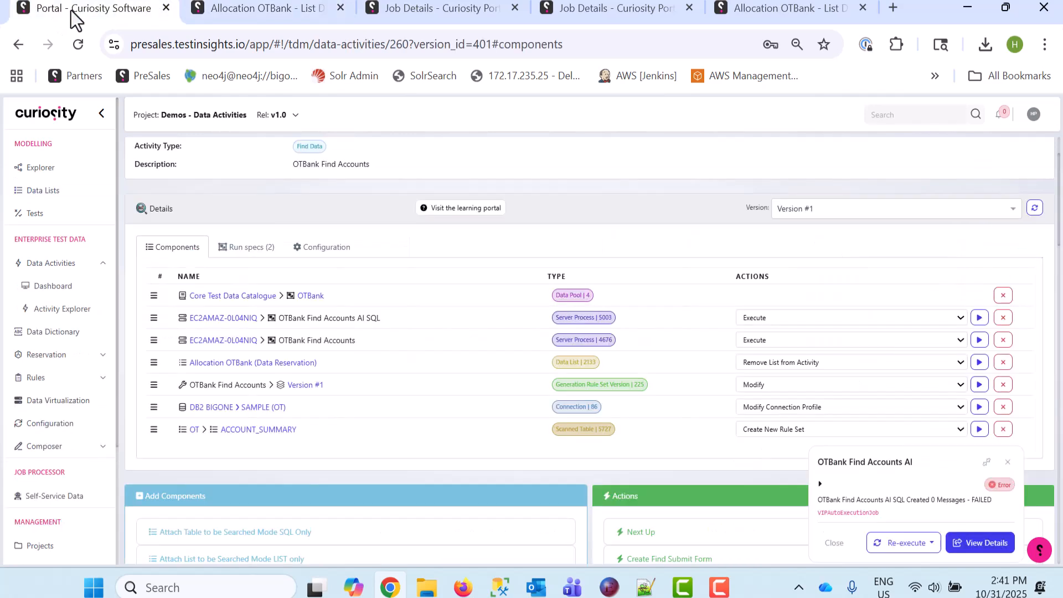
pyautogui.click(979, 318)
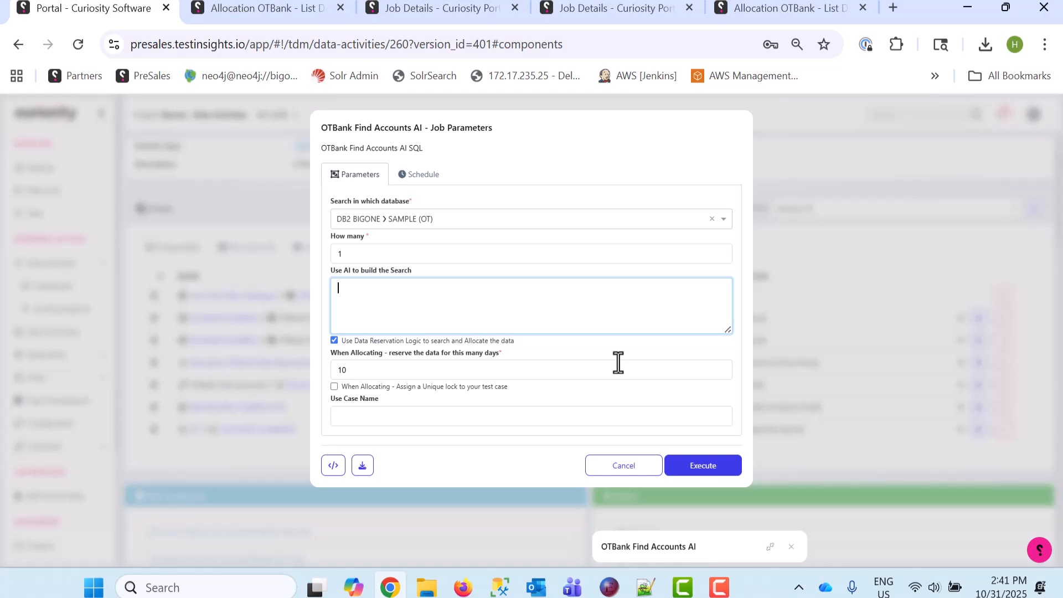